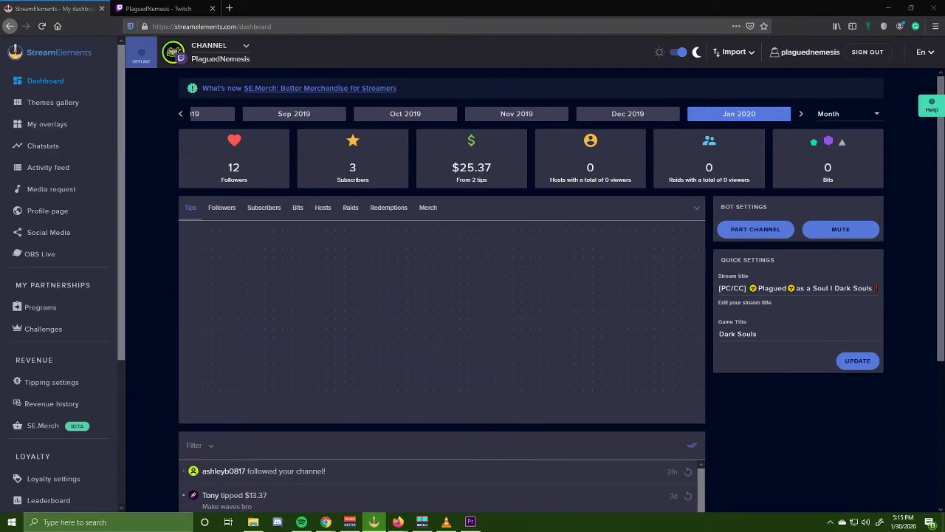
Step: Open the Chat commands page listing the channel's six custom commands
scroll(40, 329, "down", 5)
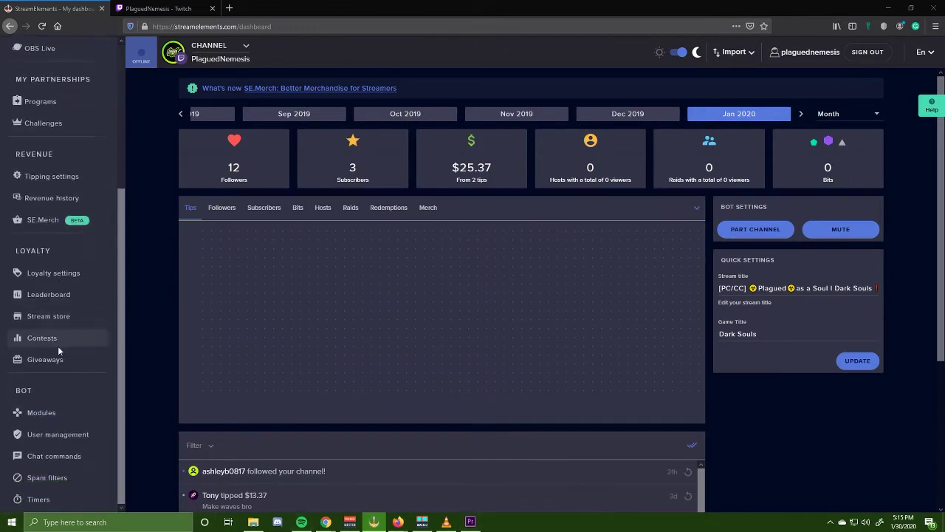
left_click(79, 465)
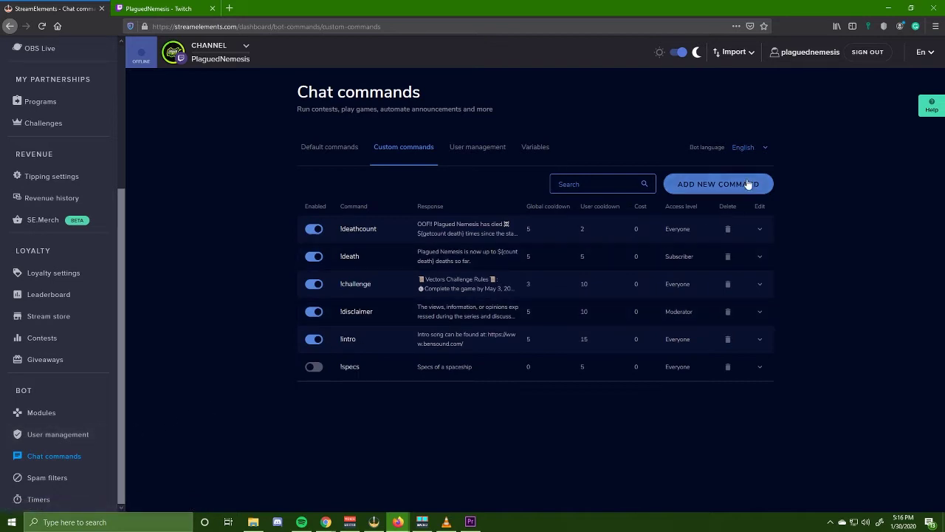
Step: Show the Variables reference and scroll down to the ${count} and ${getcount} entries
left_click(539, 153)
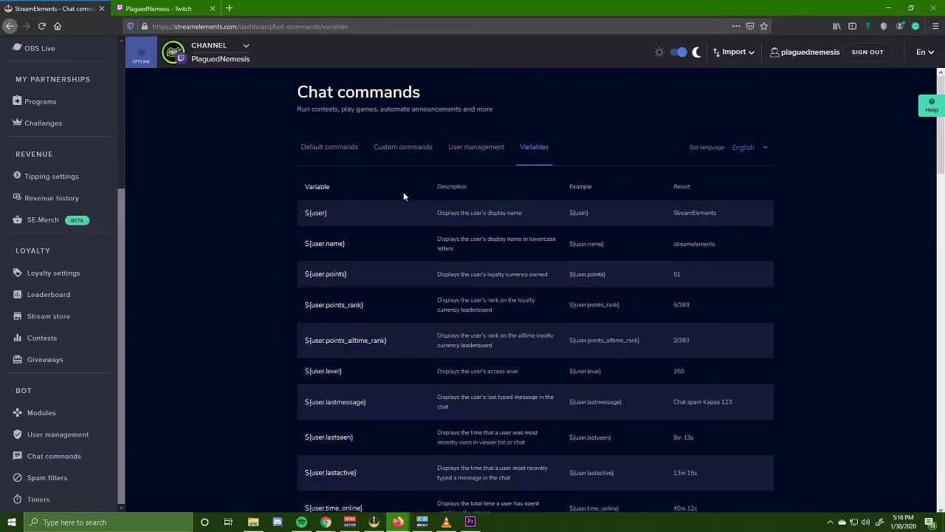
scroll(295, 332, "down", 5)
scroll(277, 343, "down", 3)
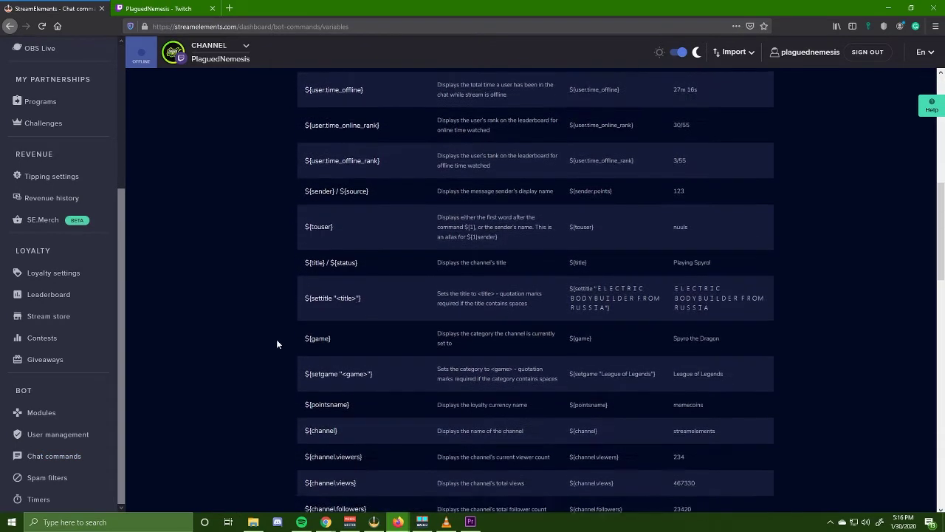
scroll(277, 343, "down", 1)
scroll(277, 343, "down", 3)
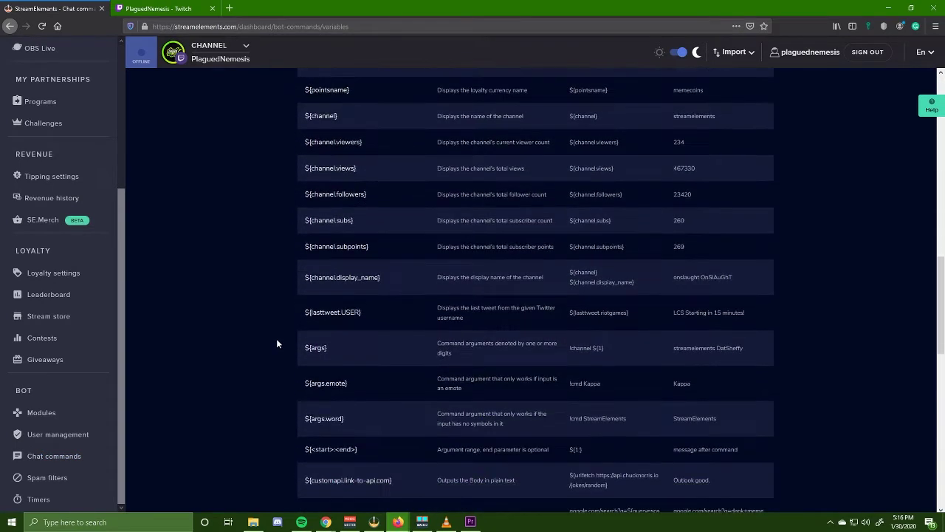
scroll(277, 343, "down", 1)
scroll(277, 342, "down", 2)
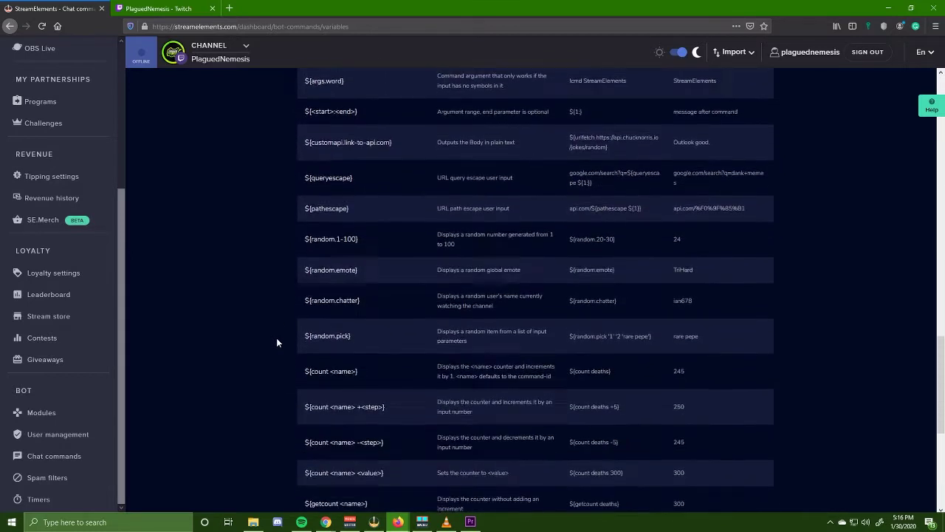
scroll(277, 342, "down", 1)
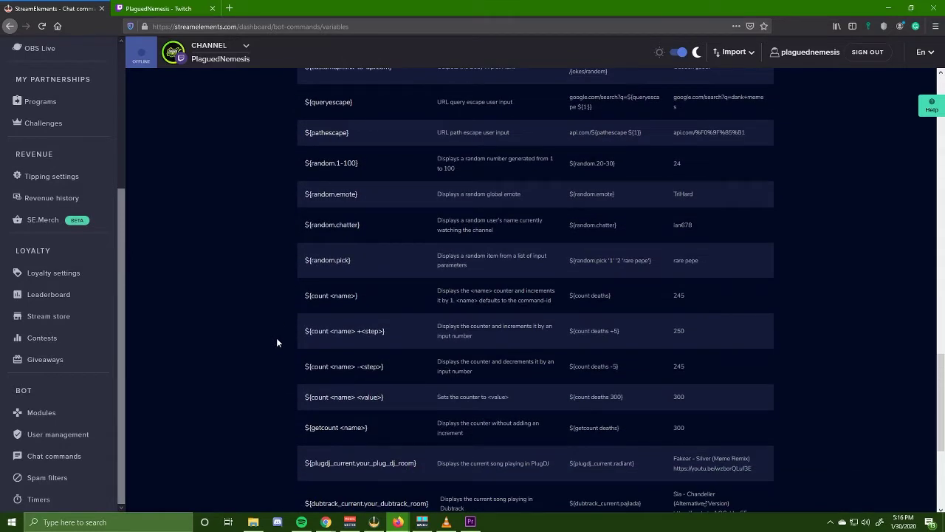
scroll(276, 337, "down", 1)
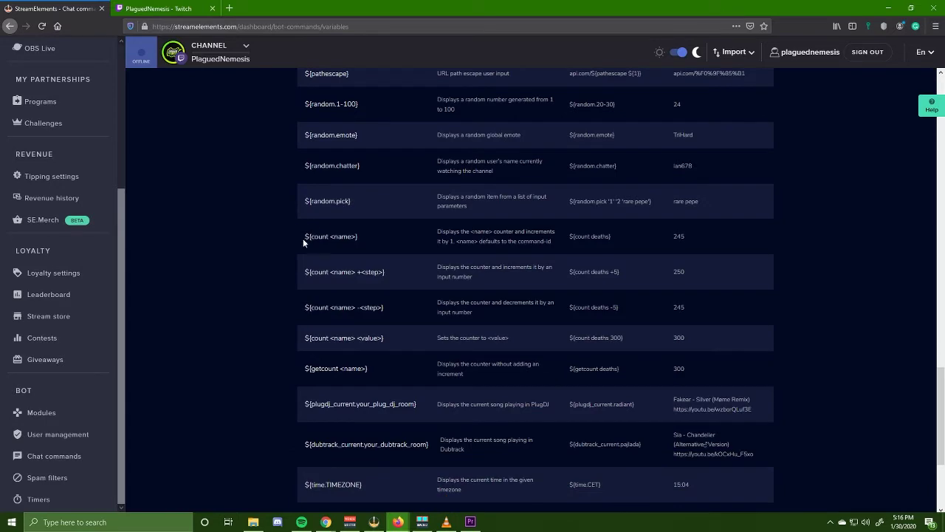
scroll(285, 236, "down", 1)
scroll(631, 237, "up", 5)
scroll(257, 219, "up", 5)
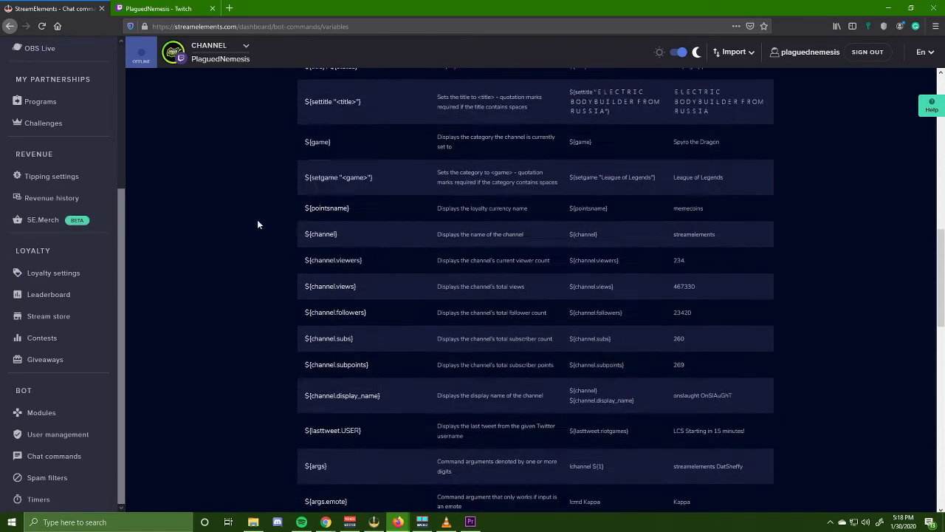
scroll(257, 220, "up", 3)
scroll(257, 219, "up", 5)
scroll(259, 220, "up", 2)
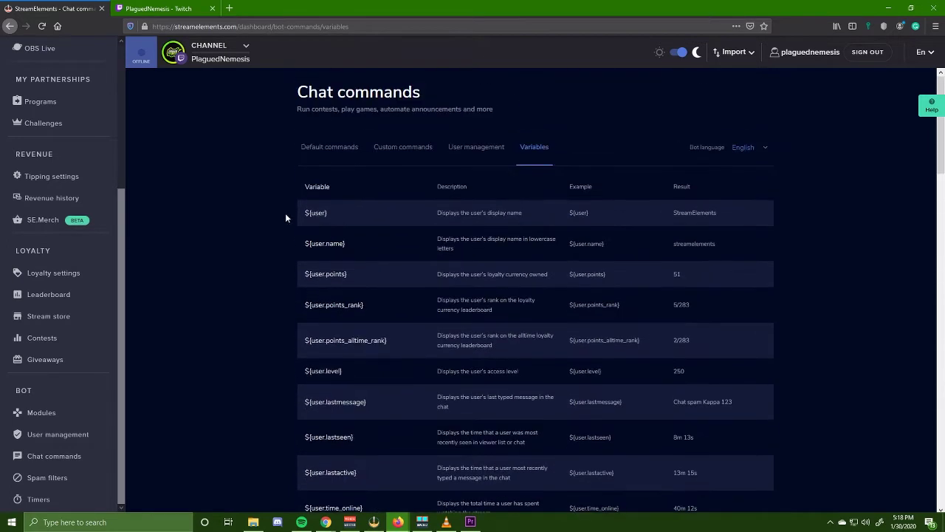
Step: Show the Default commands list and locate the enabled !editcounter command
left_click(345, 151)
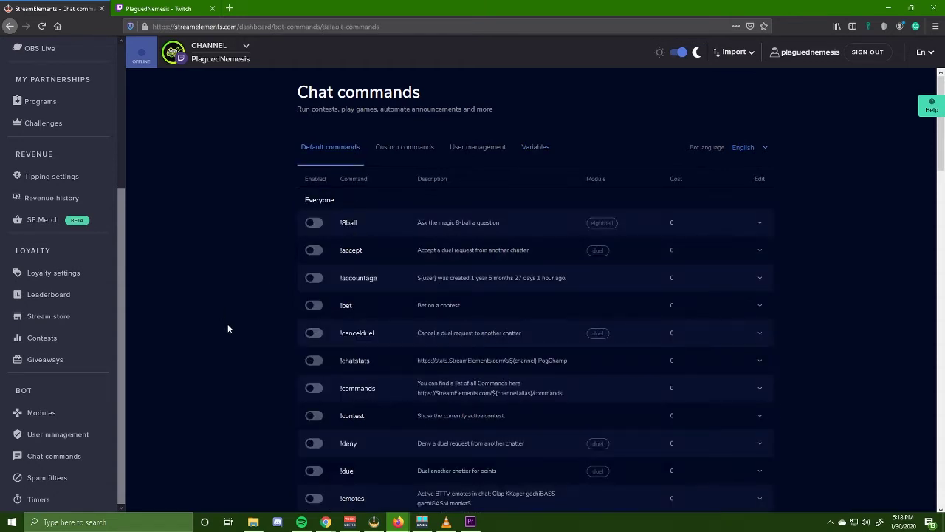
scroll(228, 328, "down", 5)
scroll(228, 329, "down", 2)
scroll(229, 329, "down", 2)
scroll(229, 331, "down", 2)
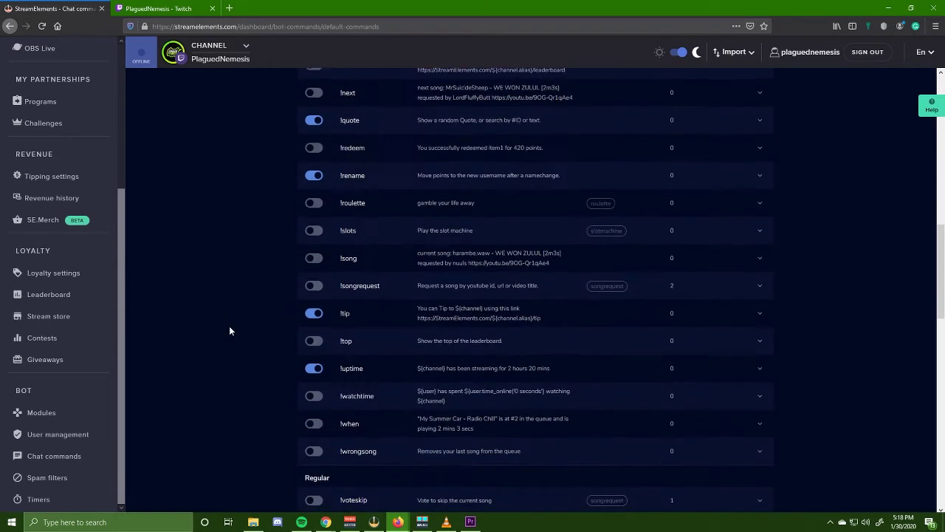
scroll(229, 330, "down", 1)
scroll(230, 330, "down", 3)
scroll(229, 331, "down", 3)
scroll(232, 332, "down", 2)
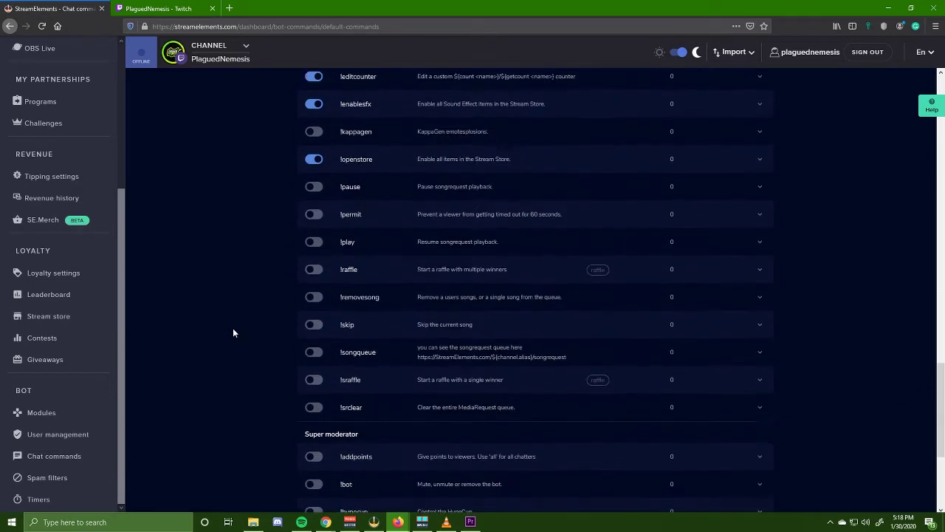
scroll(233, 332, "down", 3)
scroll(232, 333, "down", 3)
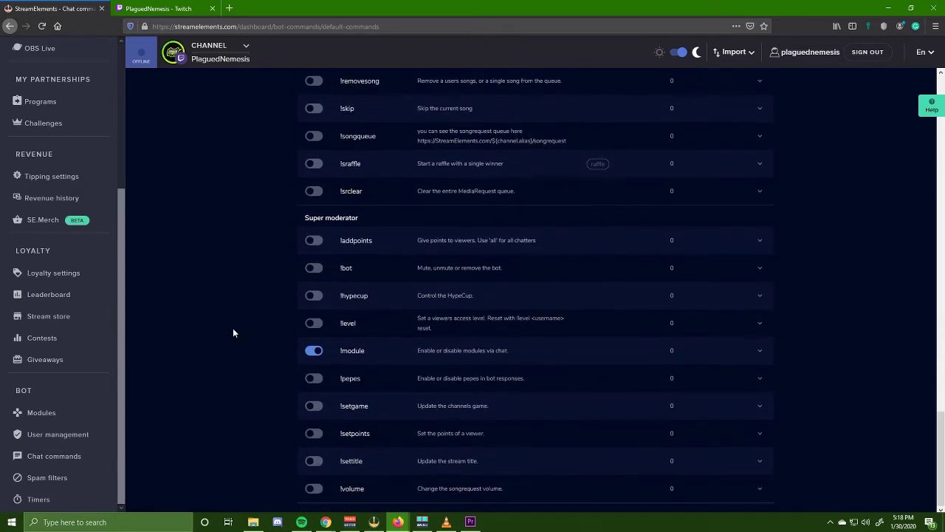
scroll(232, 333, "up", 3)
scroll(234, 330, "up", 3)
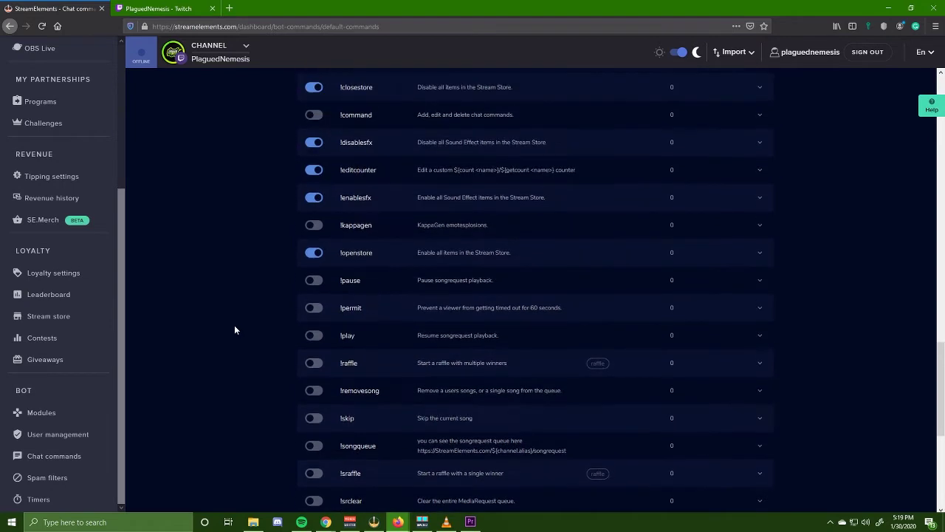
scroll(234, 330, "up", 1)
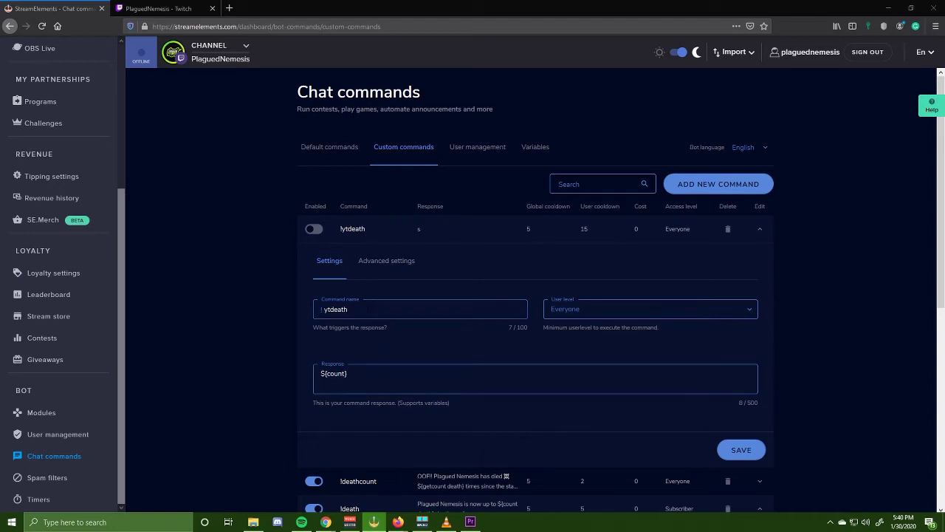
Step: Keep !ytdeath at Everyone with response 'This is a death count example ${count ytdeath} enjoy'
key("alt+Tab")
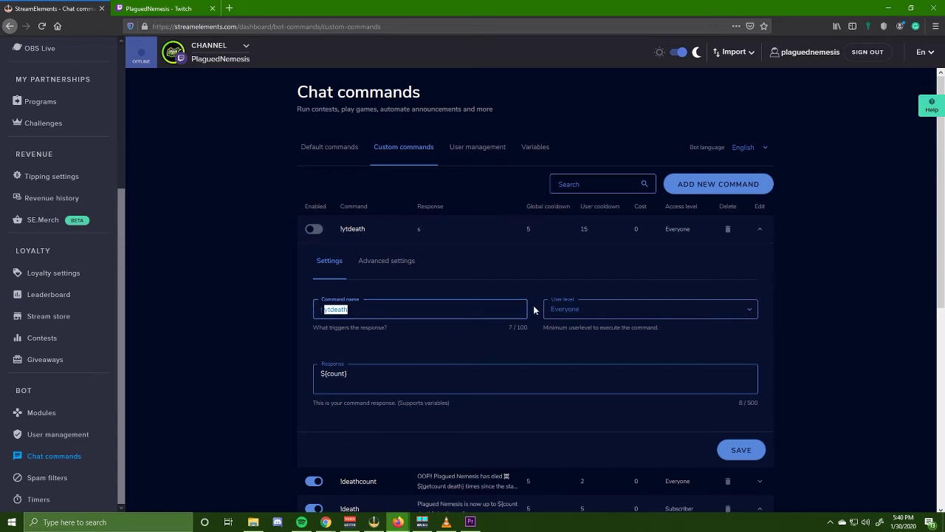
left_click(604, 316)
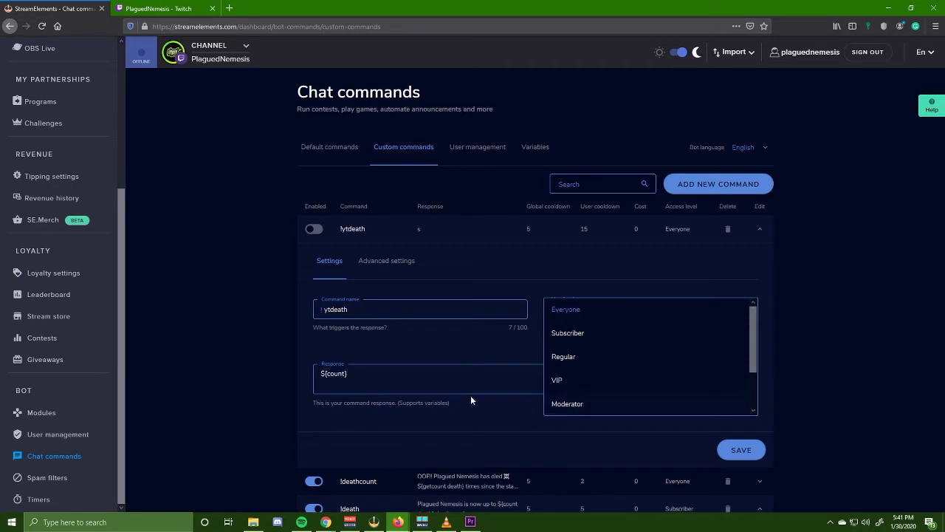
left_click(454, 384)
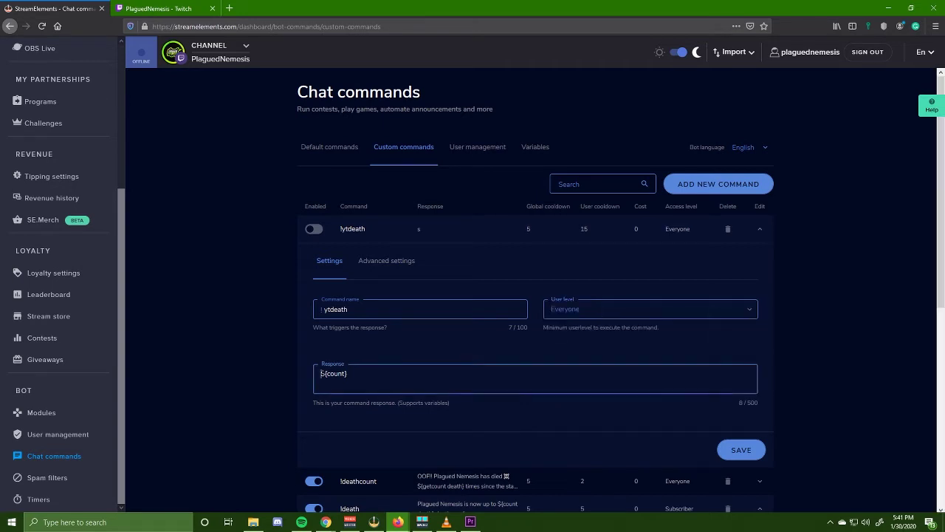
key("ctrl+a")
type("This is a death count example ${count ytdeath}")
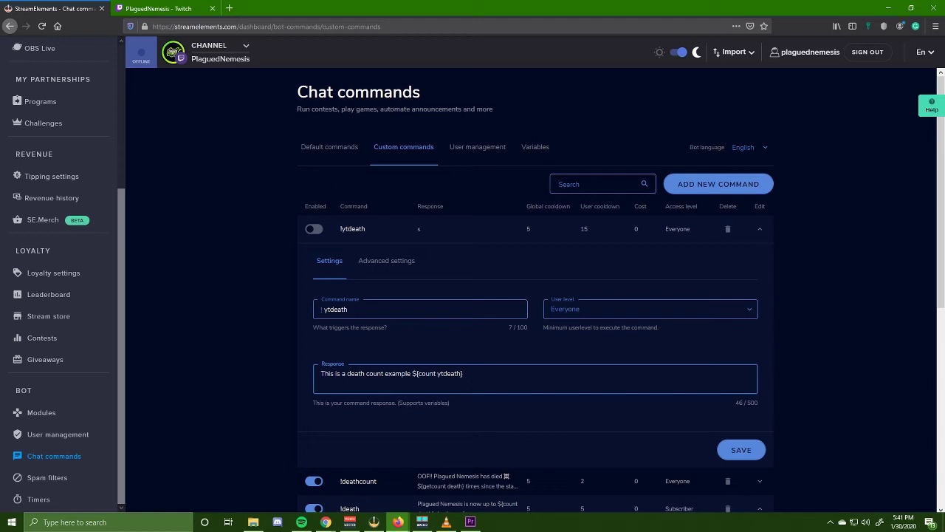
type(" enjoy")
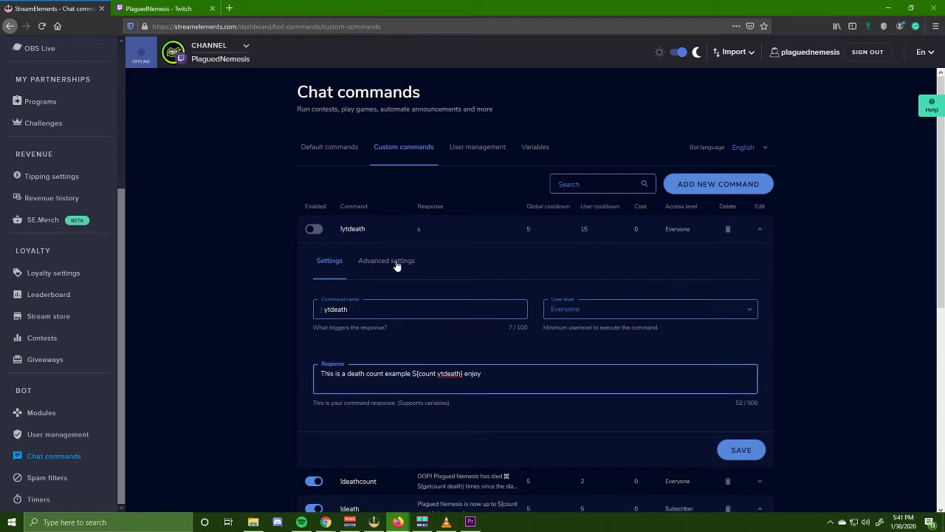
left_click(395, 262)
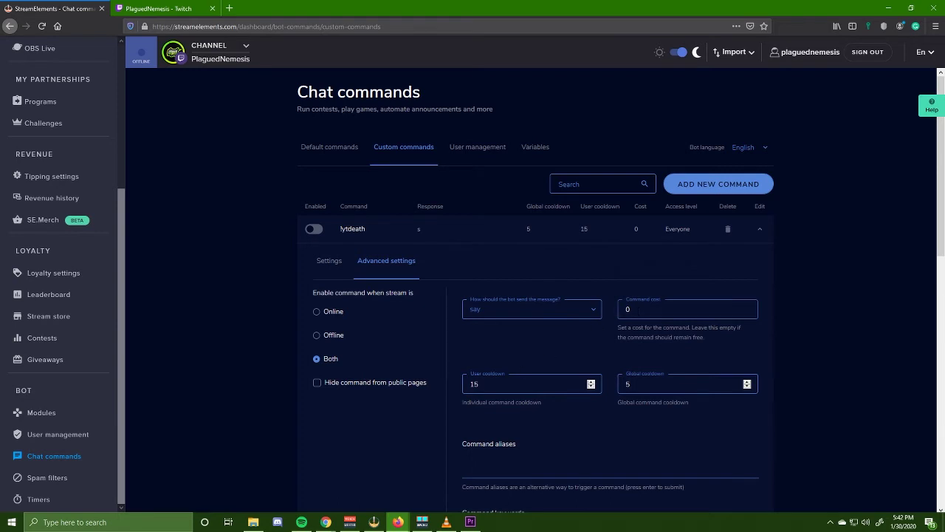
Step: Set the !ytdeath user cooldown to 5
double_click(473, 384)
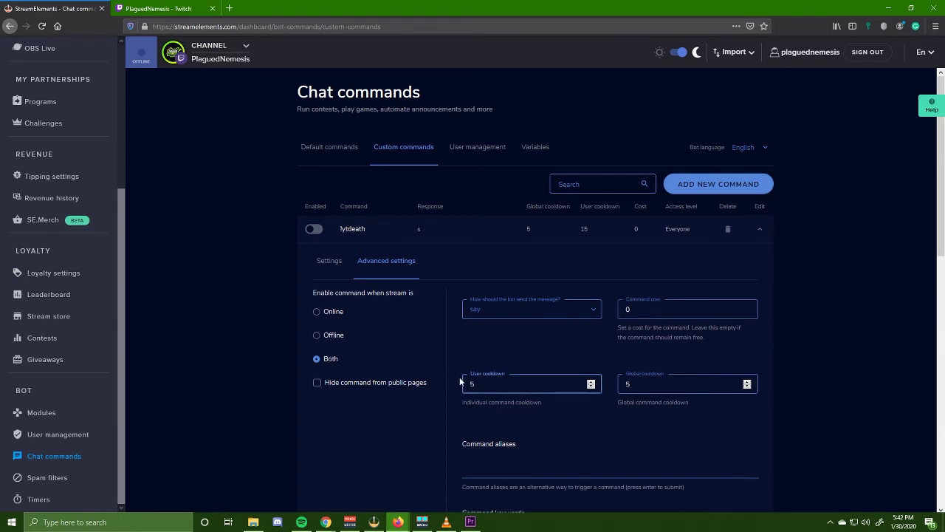
type("5")
scroll(567, 438, "down", 4)
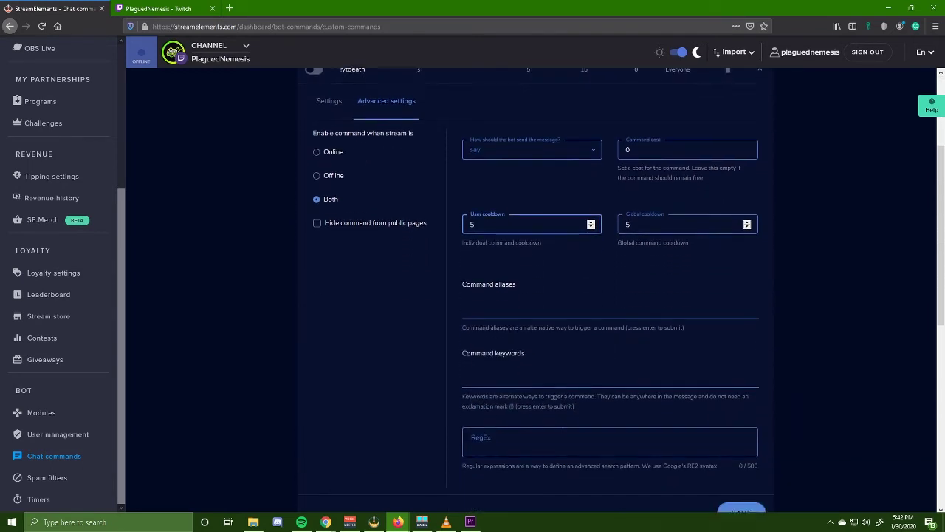
scroll(563, 437, "down", 1)
Step: Add the aliases death and died to !ytdeath
left_click(487, 290)
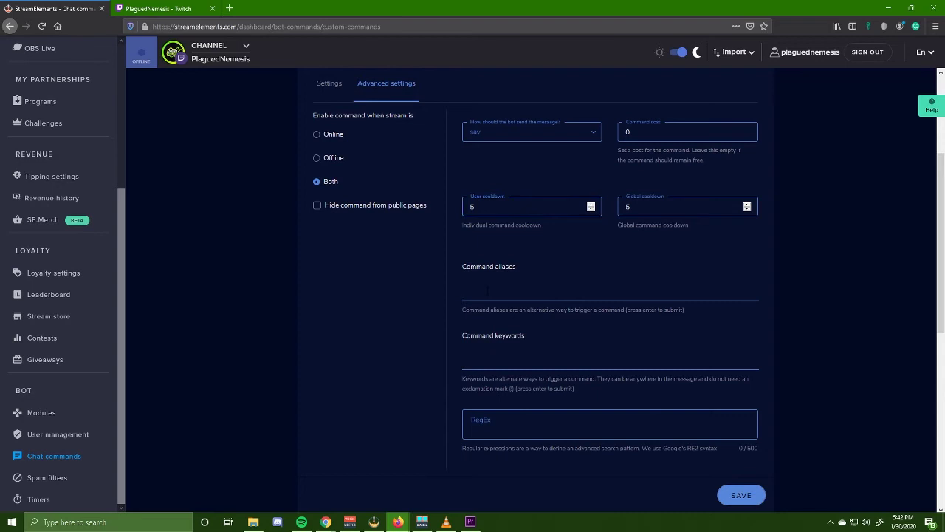
type("death")
key("Return")
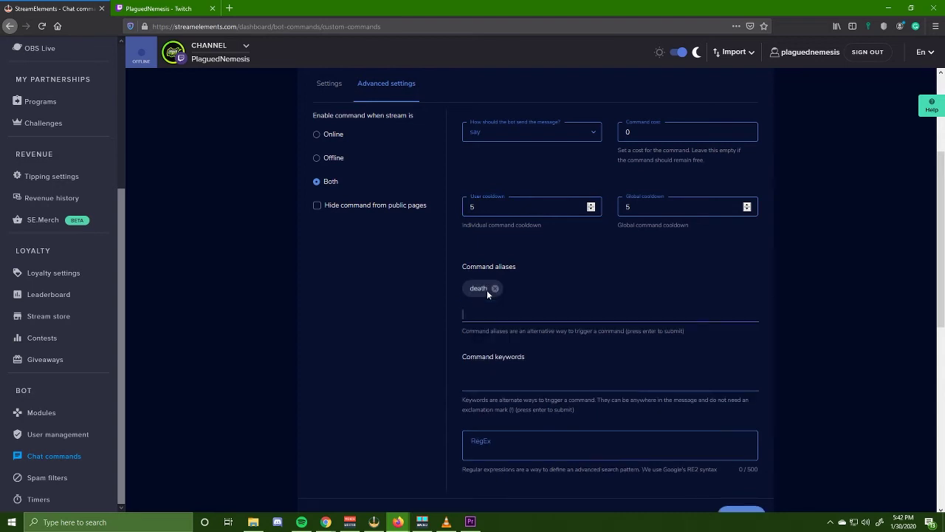
type("die")
key("Return")
Step: Save the !ytdeath changes and switch the command on
scroll(664, 310, "down", 3)
left_click(741, 399)
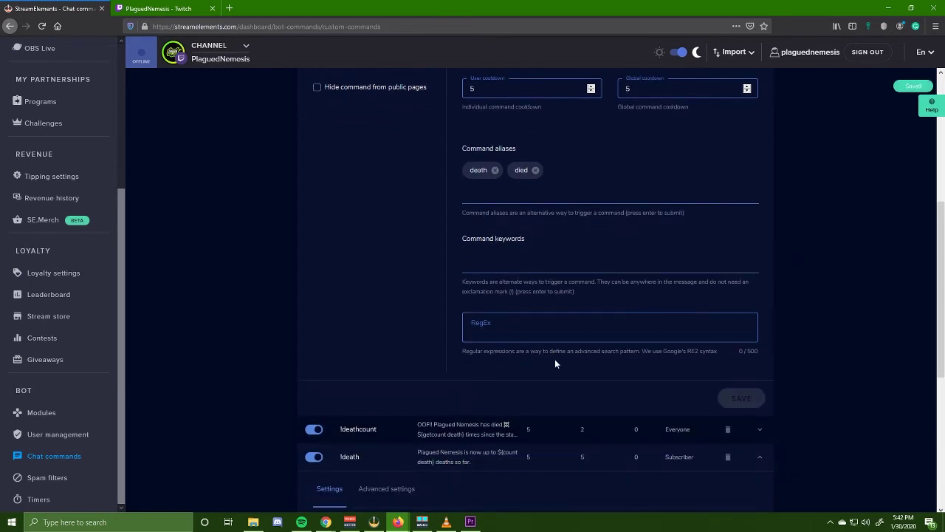
scroll(423, 333, "up", 5)
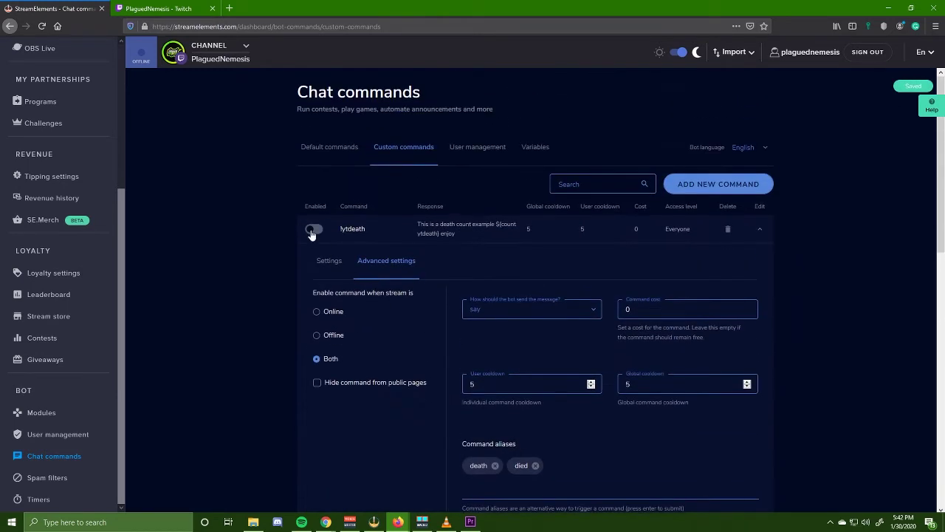
left_click(312, 231)
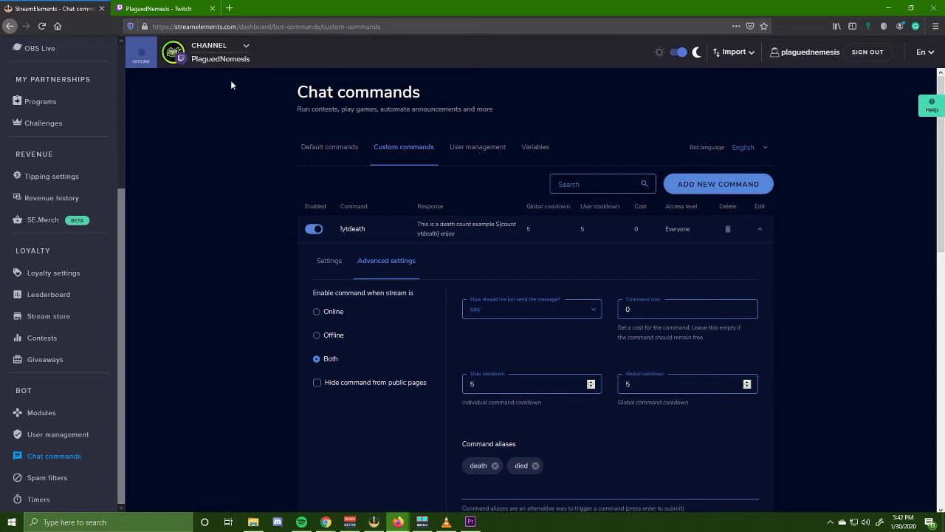
left_click(189, 9)
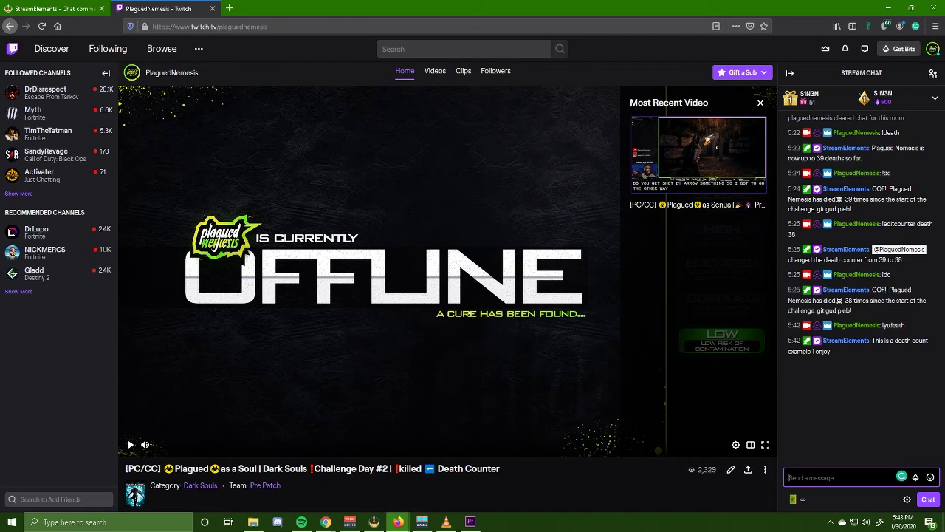
Step: Send !ytdeath in Twitch chat to test the death counter reply
type("!")
type("ytdea")
type("th")
key("Return")
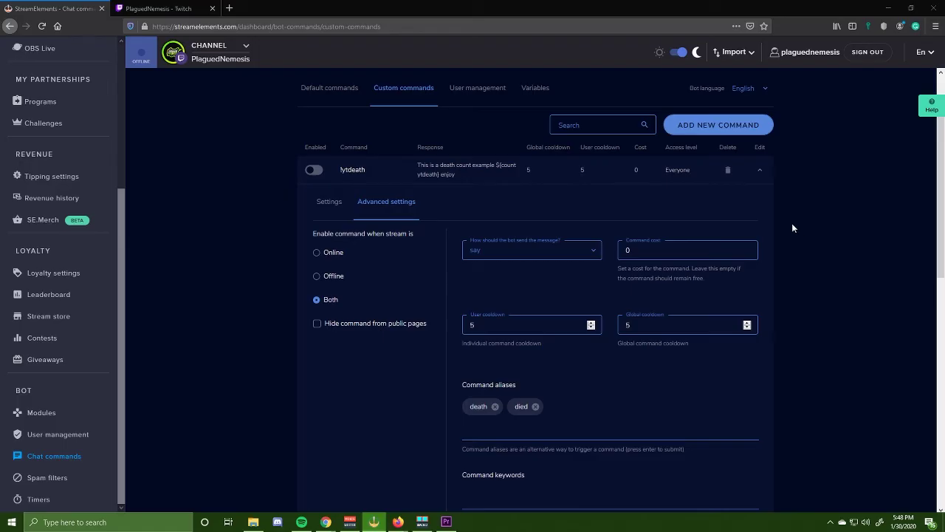
Step: Create command ytdcount with response 'This is how many deaths we have for this video demo ${getcount ytdeath}'
left_click(740, 127)
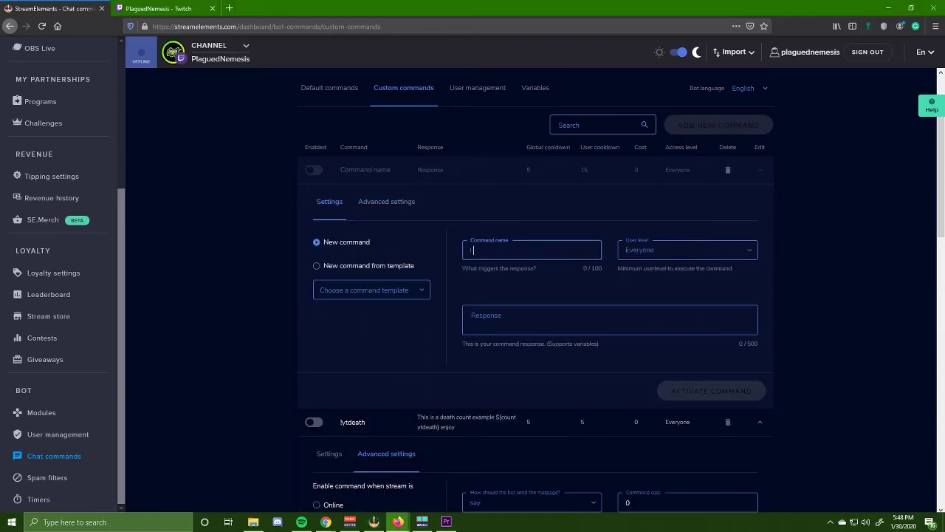
type("ytdcio")
key("BackSpace")
type("ount")
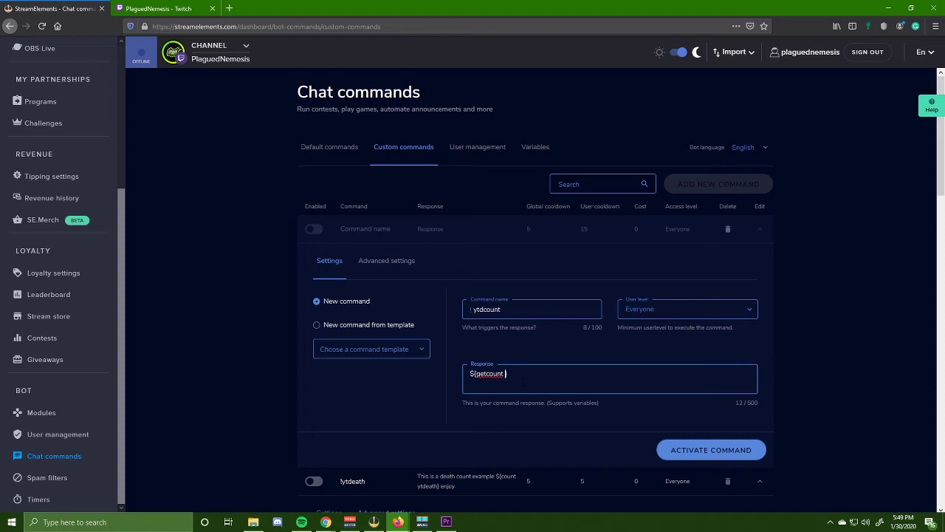
type("yt")
type("death")
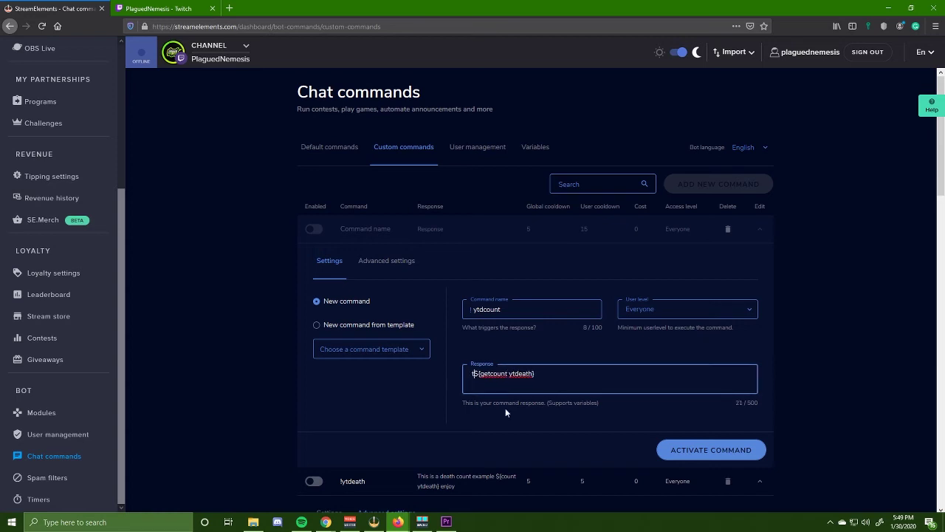
type("This is how many deaths we have for this video demo")
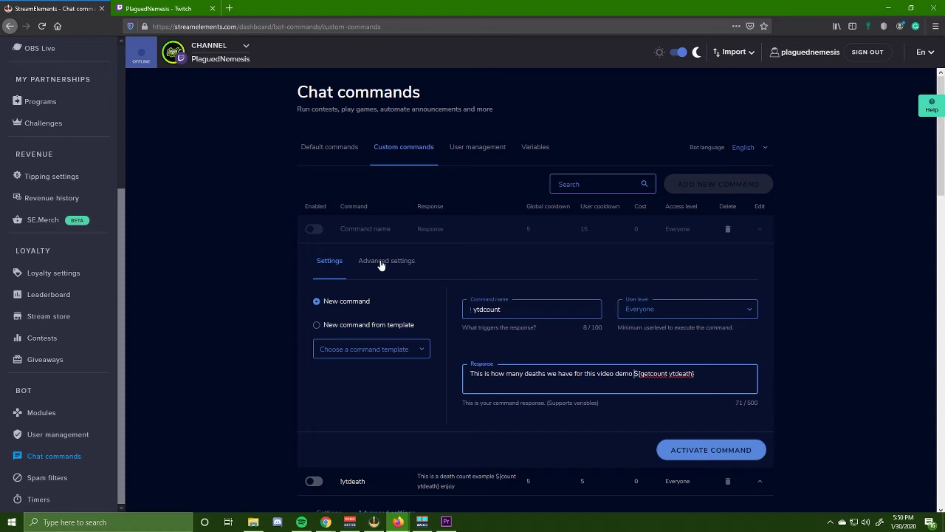
Step: Set the !ytdcount user cooldown to 5 in Advanced settings
left_click(381, 262)
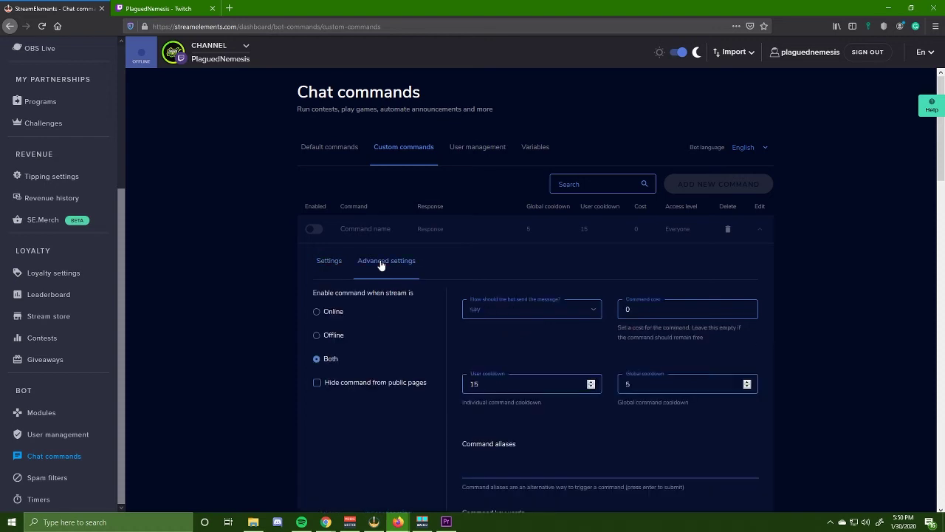
double_click(496, 377)
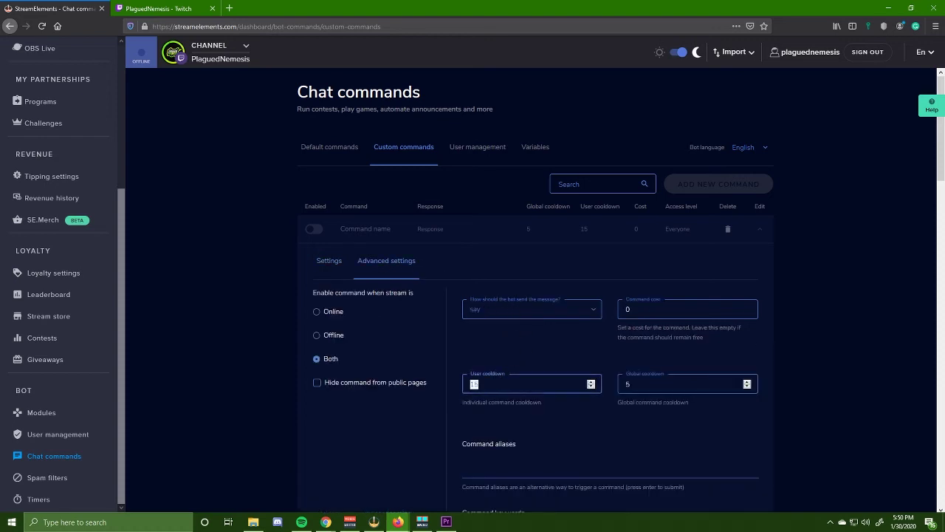
type("5")
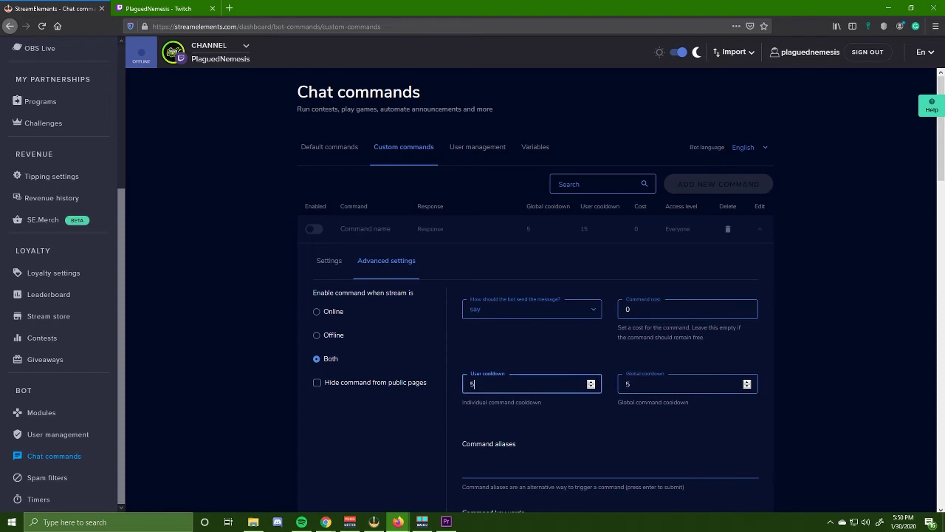
scroll(561, 358, "down", 1)
Step: Add the alias count and activate the !ytdcount command
left_click(499, 409)
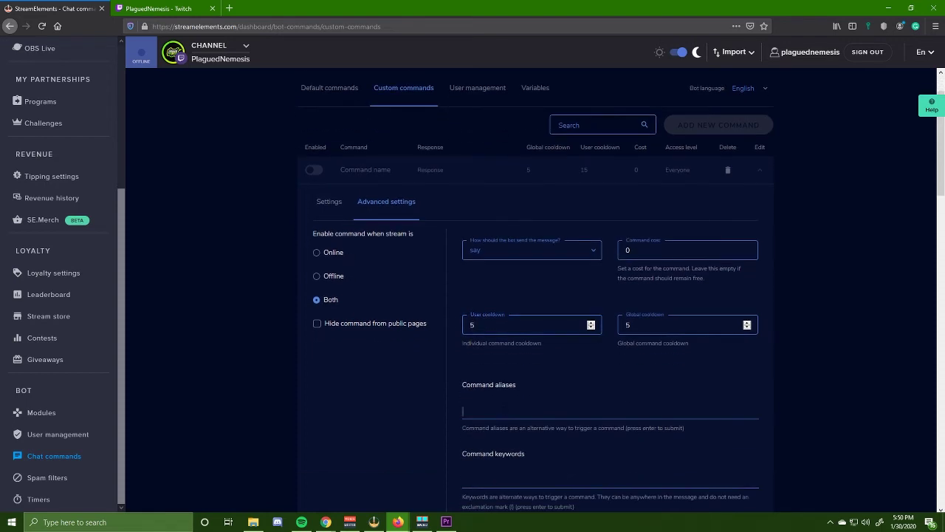
type("count")
key("Return")
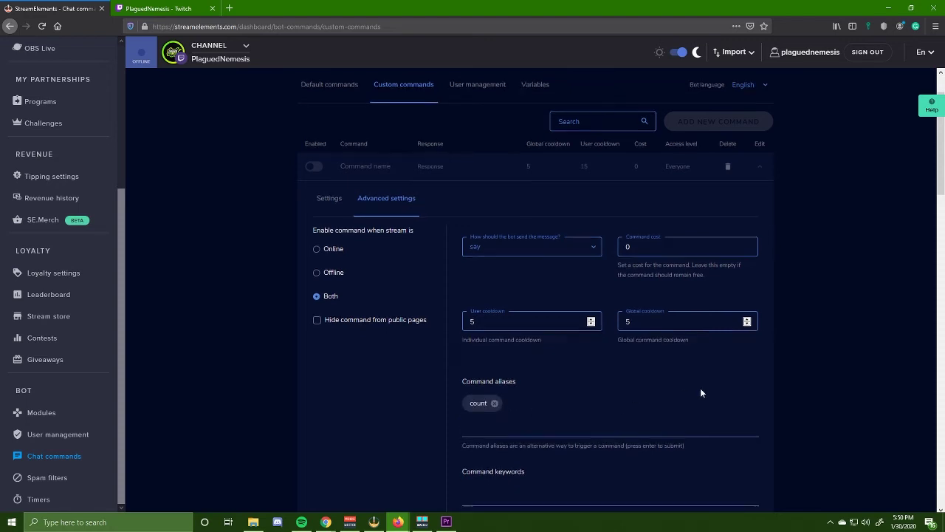
scroll(700, 387, "down", 3)
left_click(701, 454)
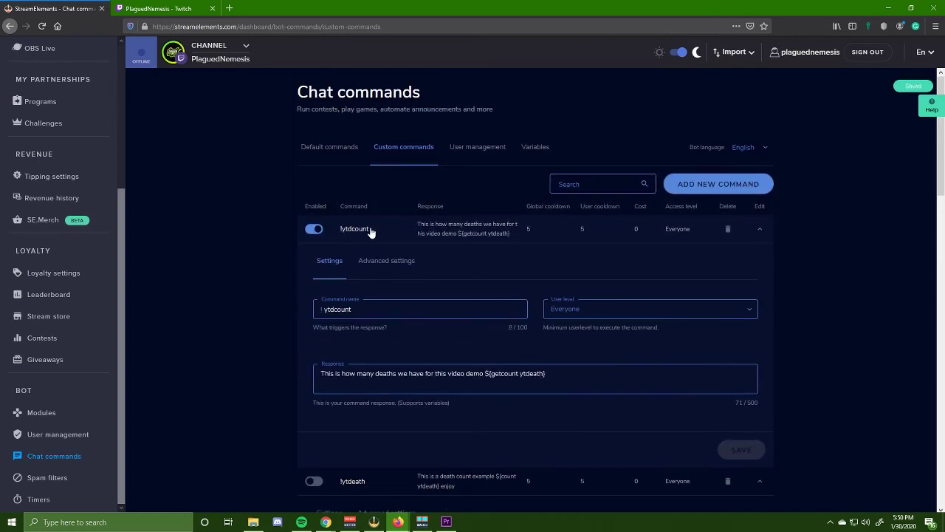
left_click_drag(373, 230, 341, 230)
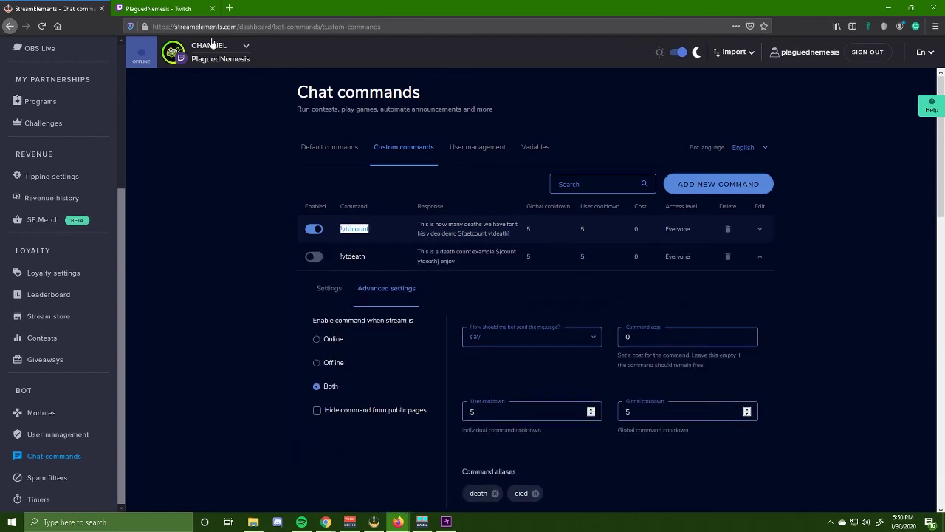
Step: Re-enable !ytdeath and post !ytdcount in Twitch chat to test its reply
left_click(313, 257)
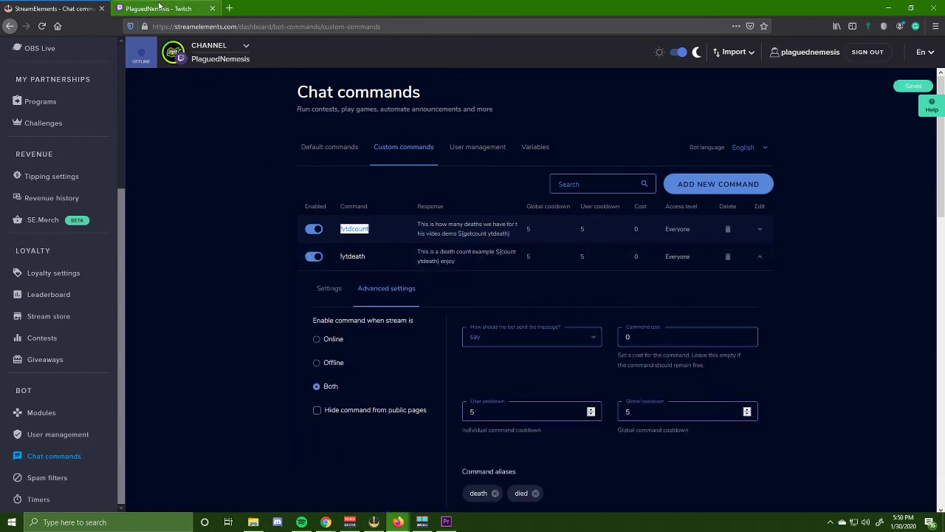
left_click(159, 8)
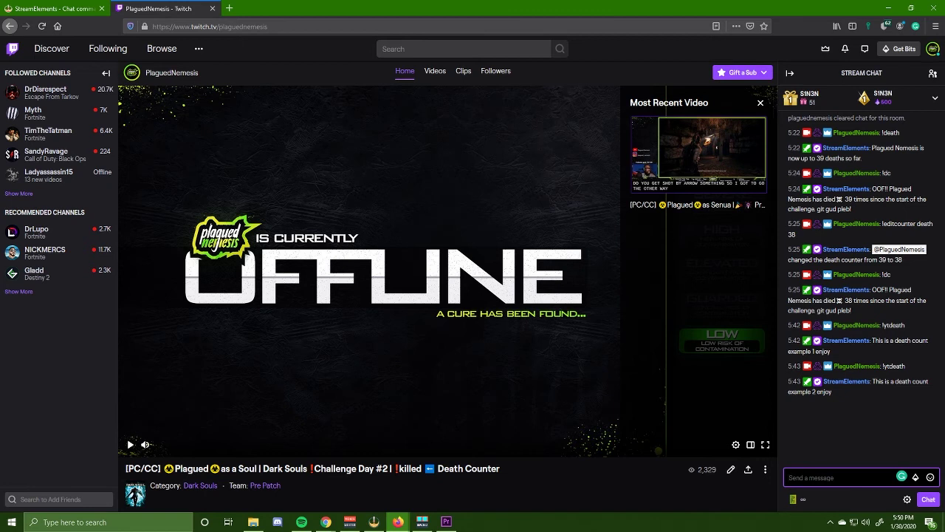
type("!ytdcount")
key("Return")
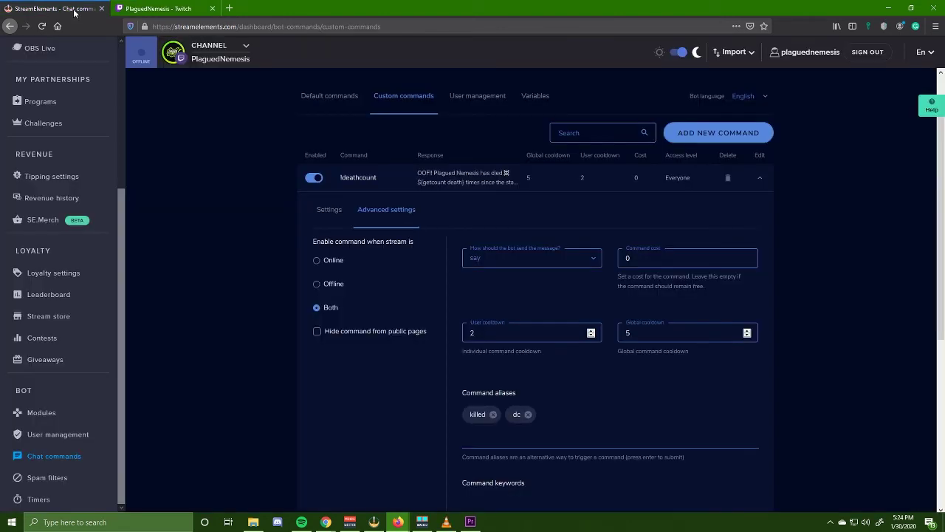
Step: Show the Default commands list scrolled down to the !editcounter row
left_click(329, 96)
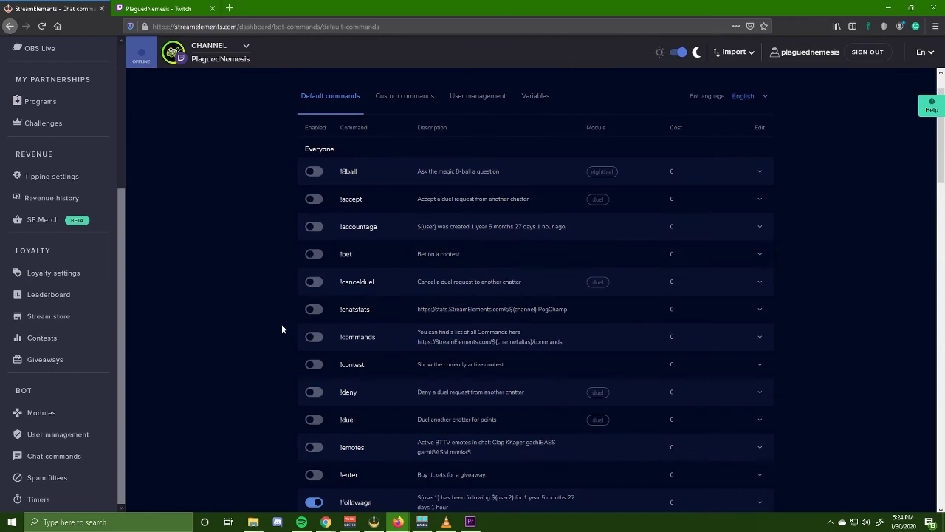
scroll(272, 350, "down", 5)
scroll(270, 352, "down", 5)
scroll(271, 351, "down", 3)
scroll(270, 351, "down", 3)
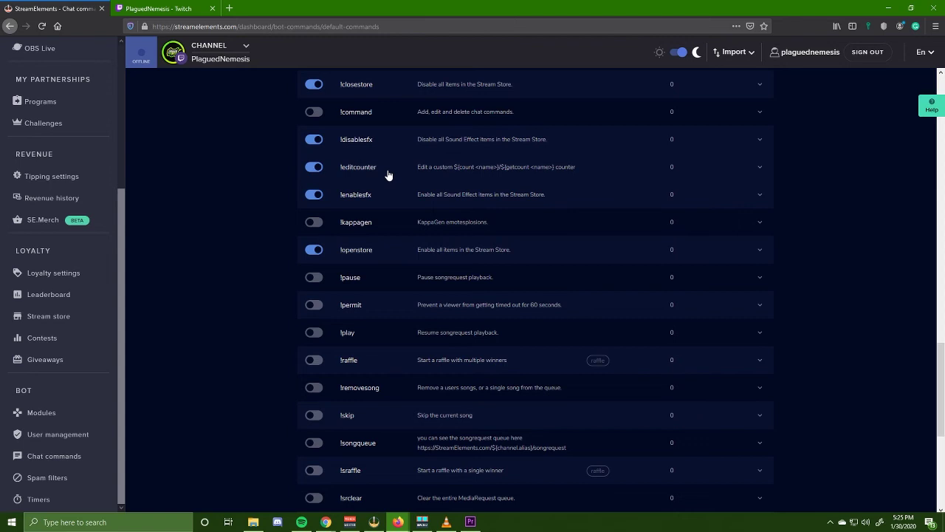
Step: In Twitch chat, send '!editcounter death 38' to lower the death counter, then send '!dc' to verify
left_click(184, 9)
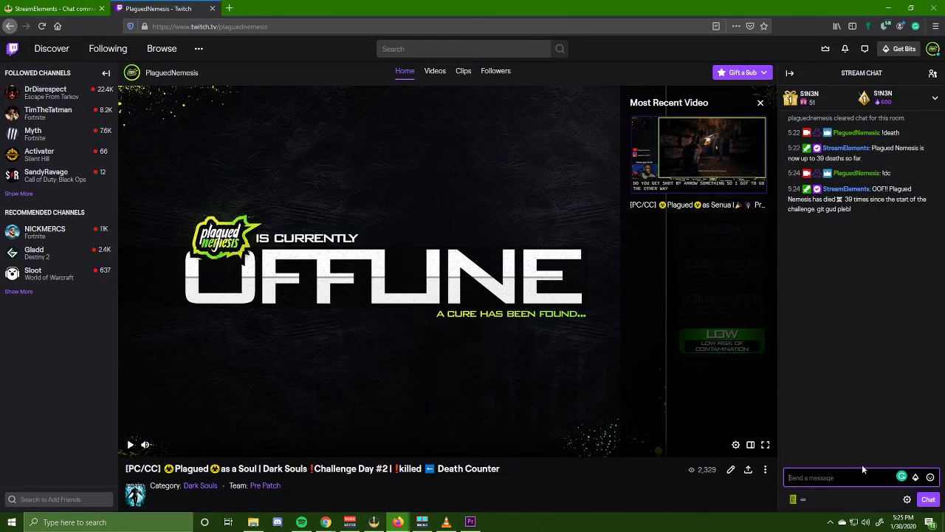
type("!edit")
type("counter")
type(" dea")
type("38")
key("Return")
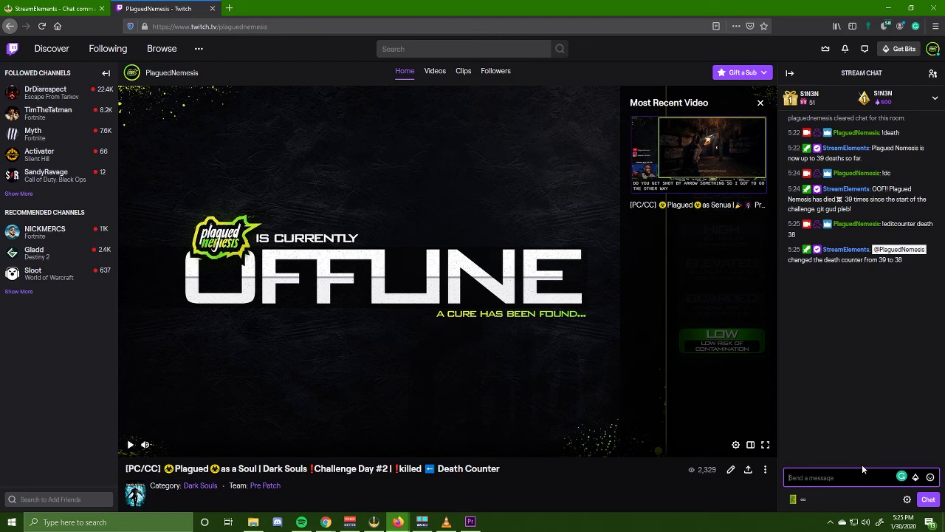
type("!dc")
key("Return")
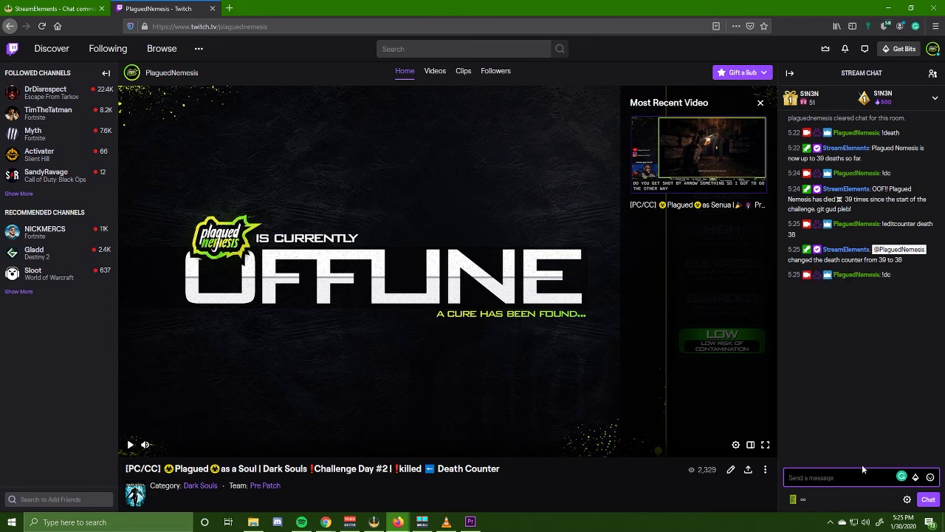